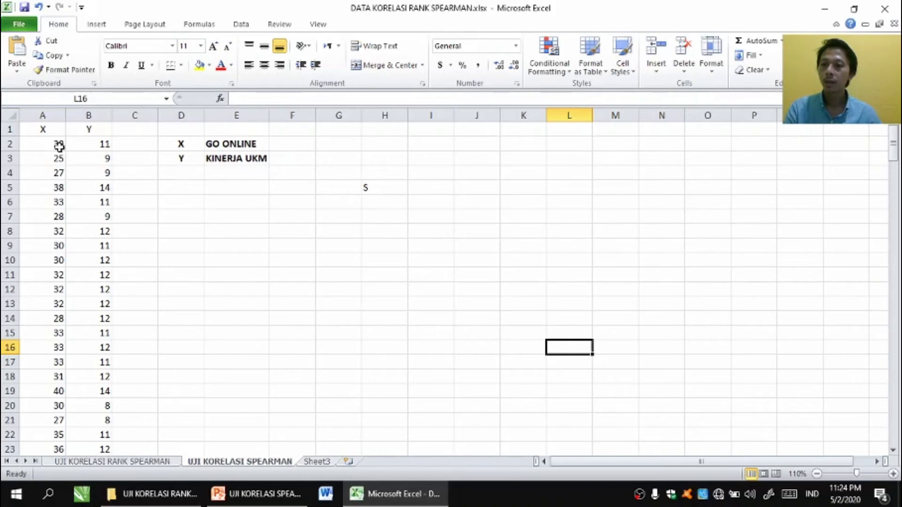
Step: Launch IBM SPSS Statistics 23 and dismiss its startup dialog to reach the empty dataset
{"action": "left_click", "coordinate": [50, 494]}
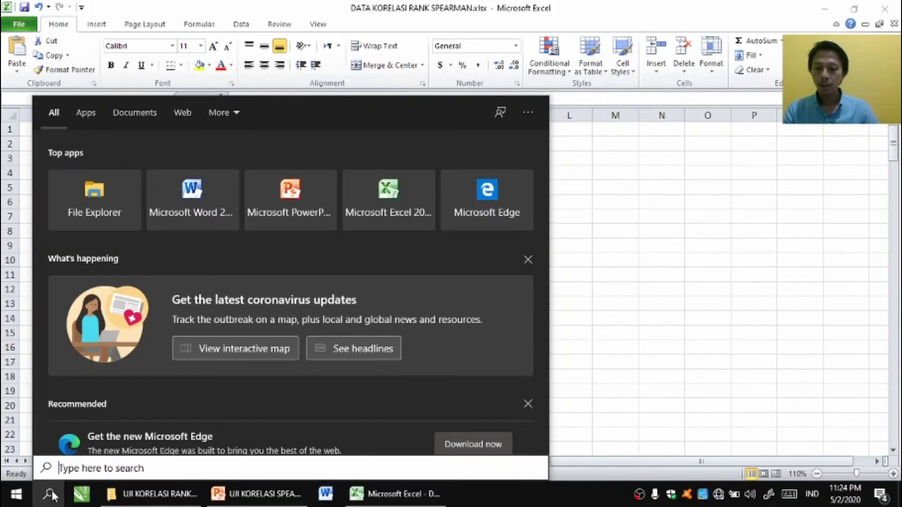
{"action": "type", "text": "SPSS"}
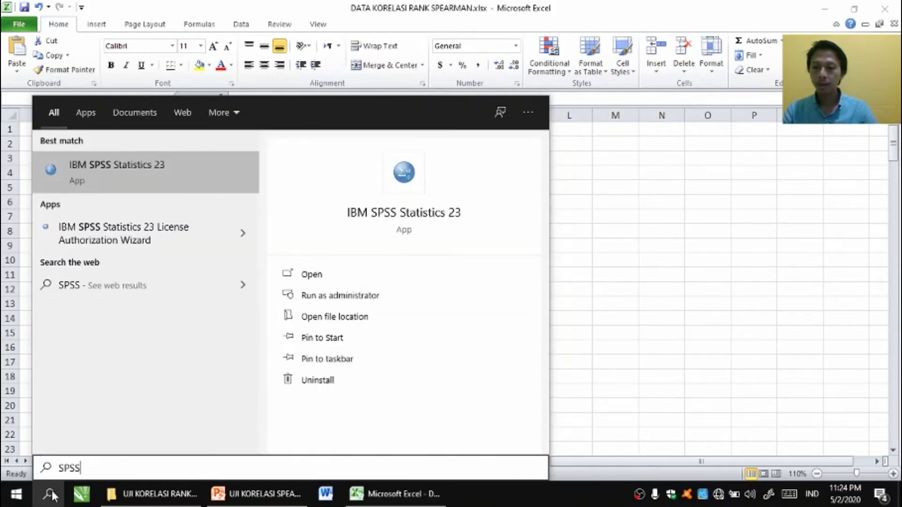
{"action": "key", "text": "Return"}
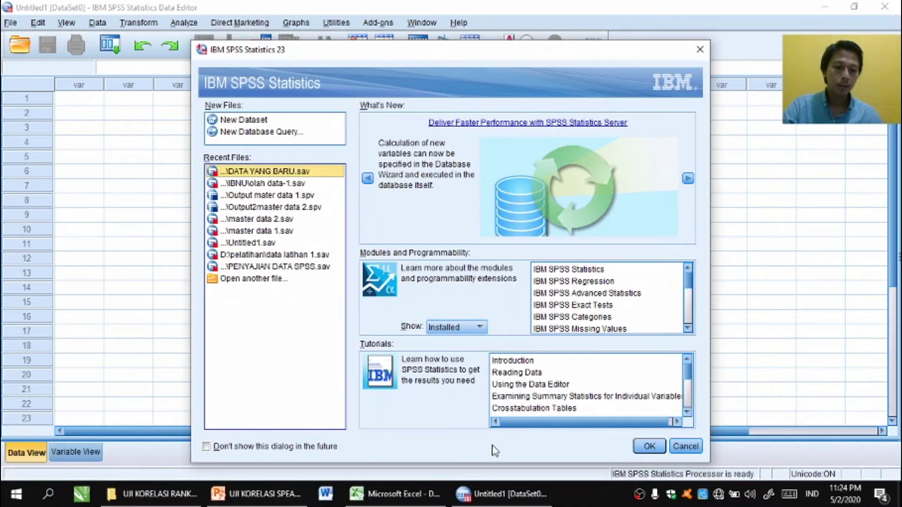
{"action": "left_click", "coordinate": [686, 446]}
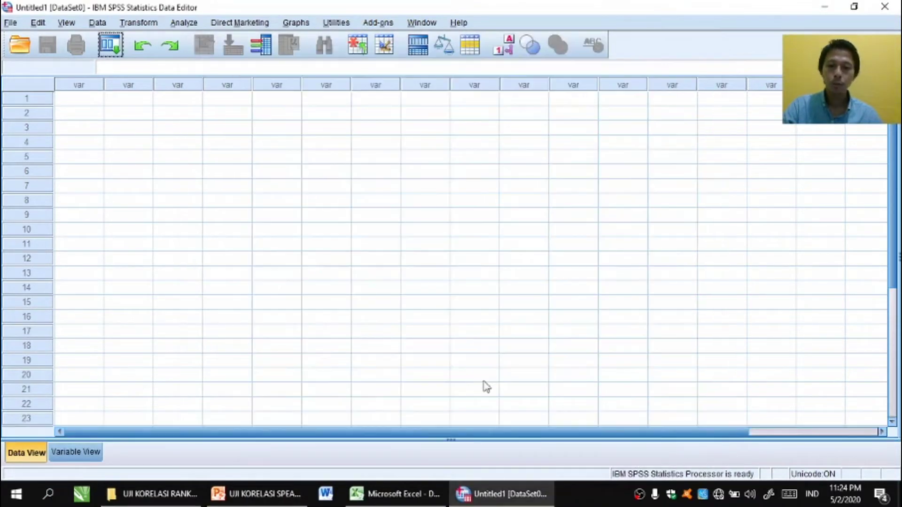
Step: Define two variables named X and Y in the first two rows of the variable definitions
{"action": "left_click", "coordinate": [75, 454]}
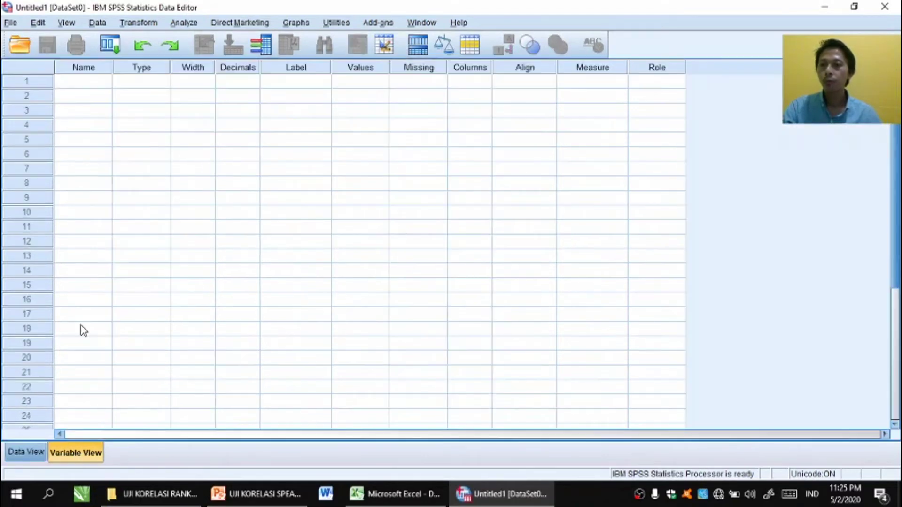
{"action": "left_click", "coordinate": [78, 82]}
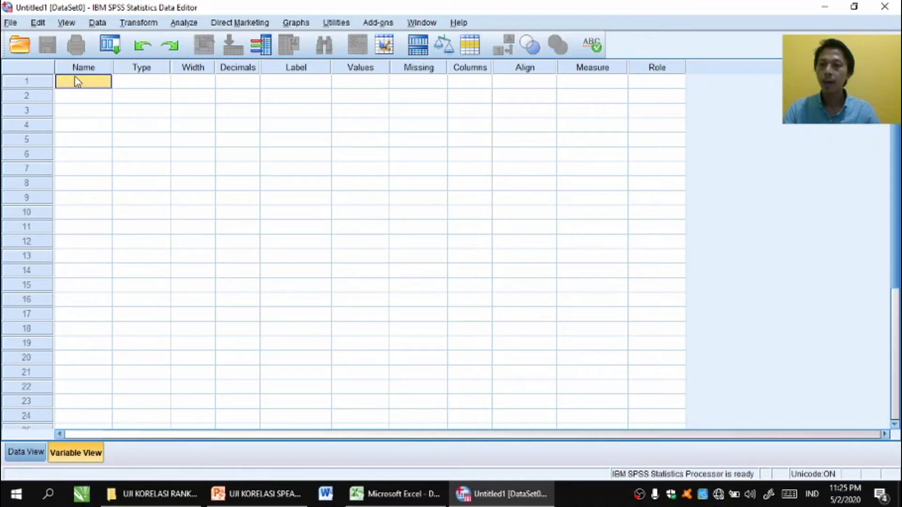
{"action": "type", "text": "x"}
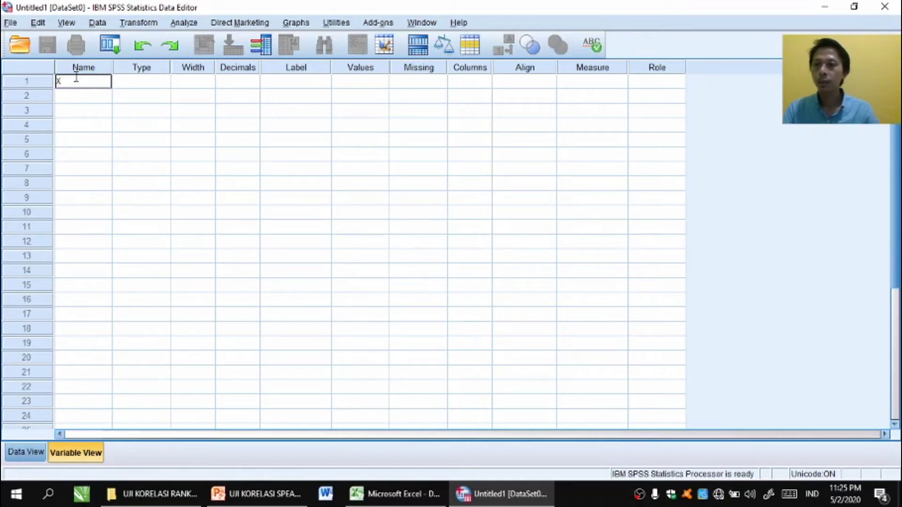
{"action": "key", "text": "Return"}
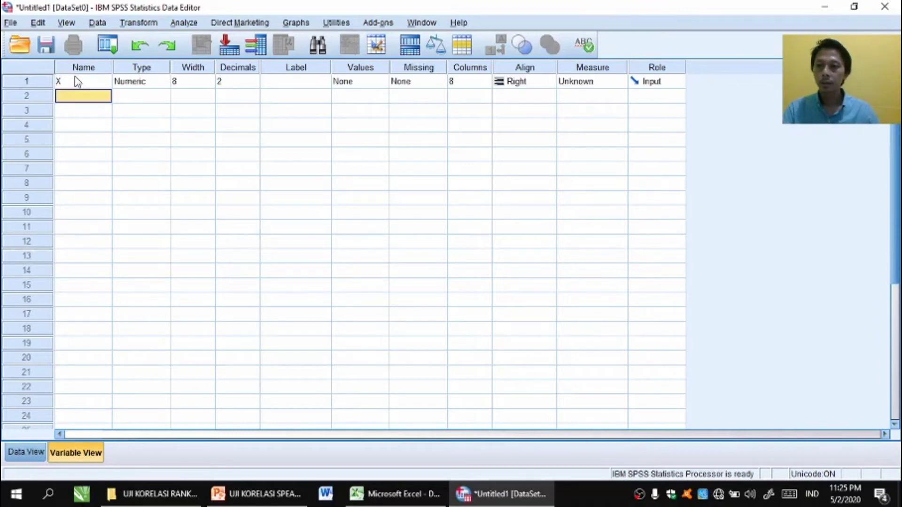
{"action": "type", "text": "Y"}
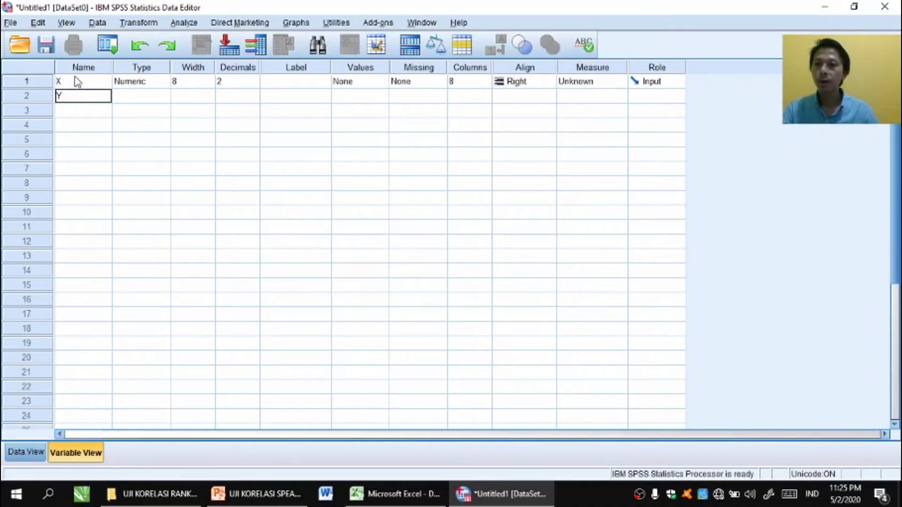
Step: Label the variable X as GO ONLINE
{"action": "key", "text": "Tab"}
{"action": "key", "text": "Tab"}
{"action": "key", "text": "Tab"}
{"action": "key", "text": "Tab"}
{"action": "key", "text": "Up"}
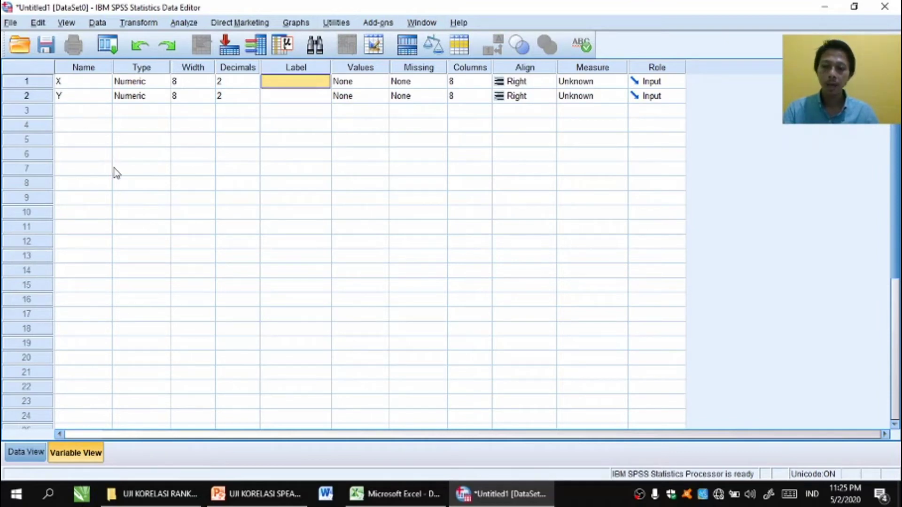
{"action": "type", "text": "GO"}
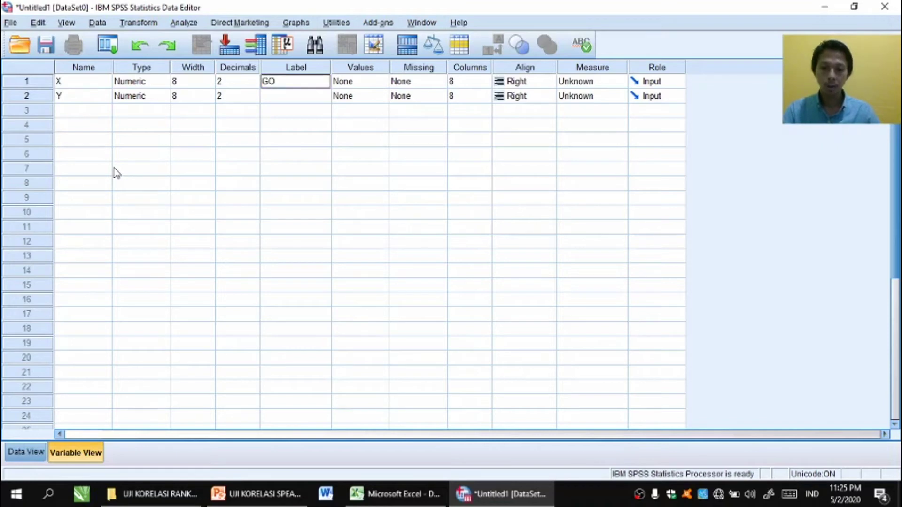
{"action": "type", "text": " ONLG"}
{"action": "key", "text": "BackSpace"}
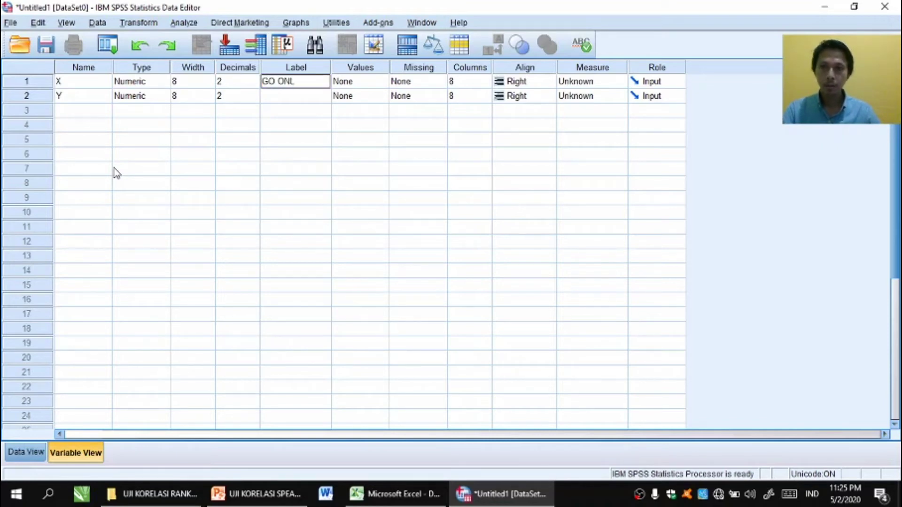
{"action": "type", "text": "INE"}
{"action": "key", "text": "Return"}
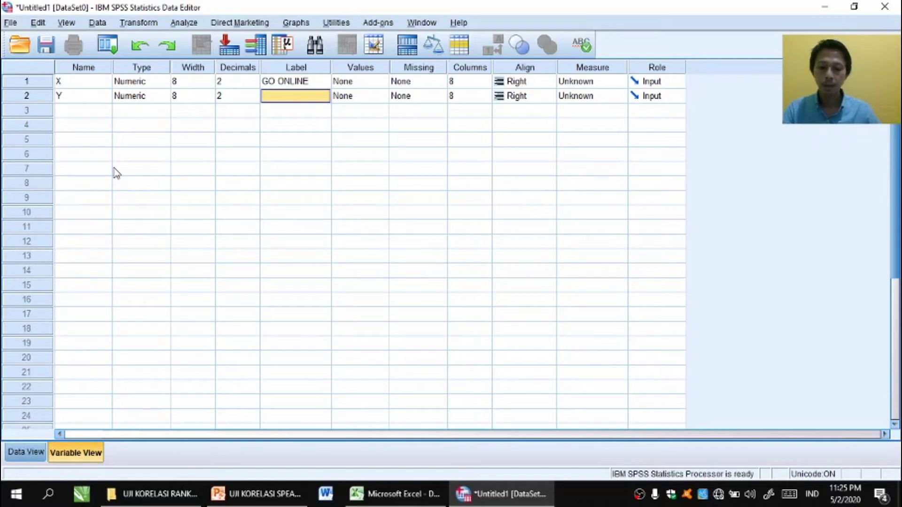
Step: Label the variable Y as KINERJA UKM
{"action": "type", "text": "KINERJA U"}
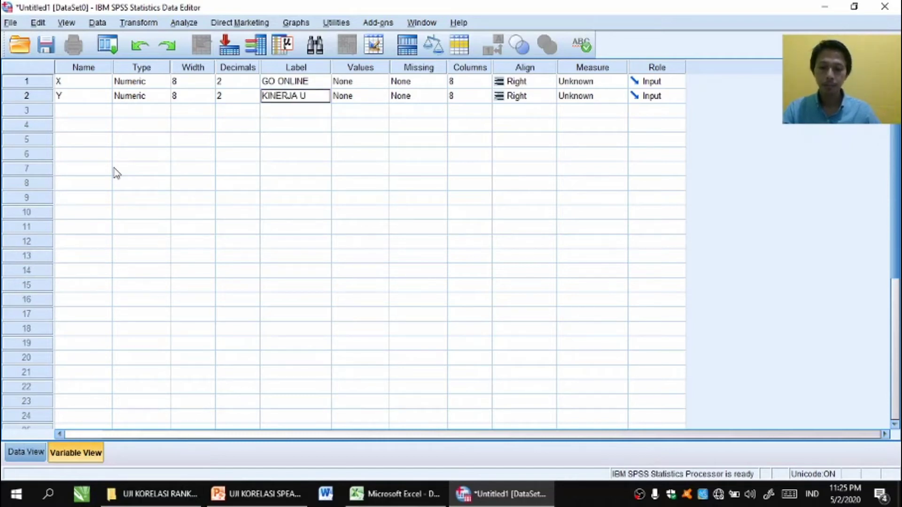
{"action": "type", "text": "KM"}
{"action": "key", "text": "Return"}
{"action": "key", "text": "Up"}
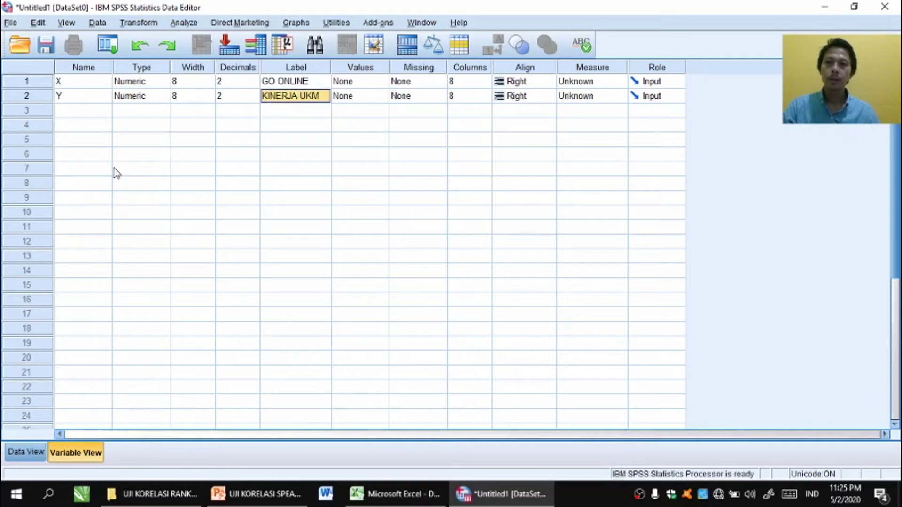
Step: Set the measurement level of both X and Y to Scale
{"action": "key", "text": "Tab"}
{"action": "key", "text": "Tab"}
{"action": "key", "text": "Tab"}
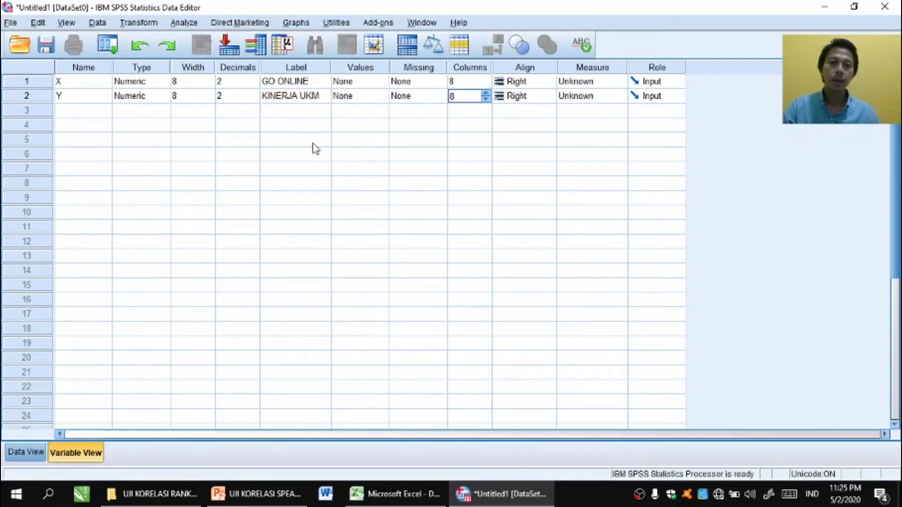
{"action": "left_click", "coordinate": [592, 84]}
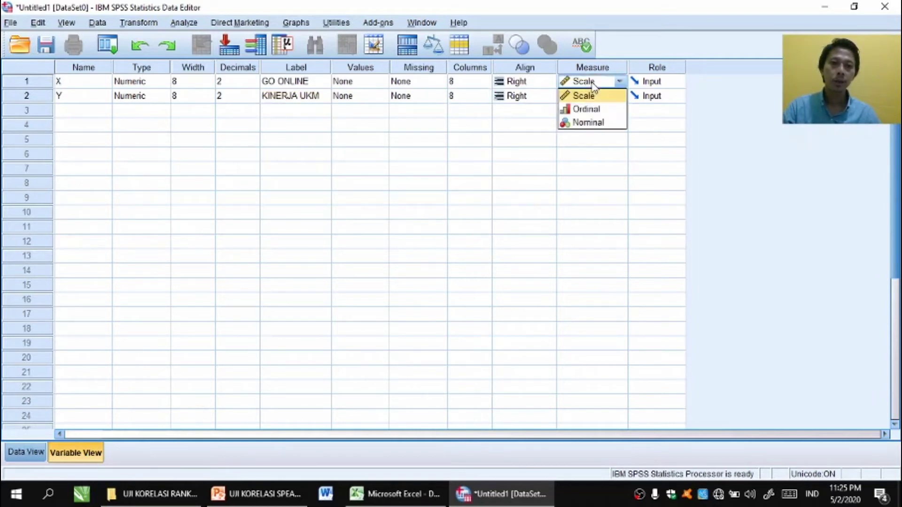
{"action": "left_click", "coordinate": [588, 95]}
{"action": "left_click", "coordinate": [591, 97]}
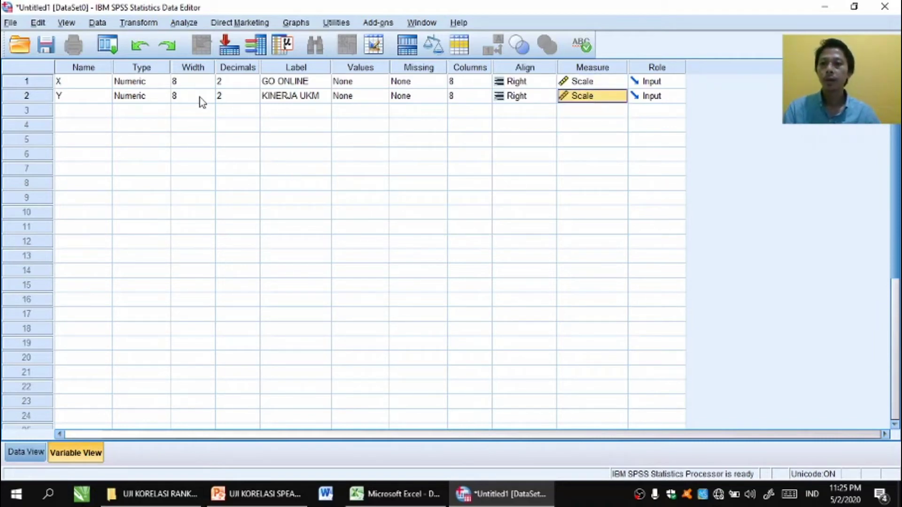
Step: Set the number of decimals to 0 for both X and Y
{"action": "left_click", "coordinate": [228, 87]}
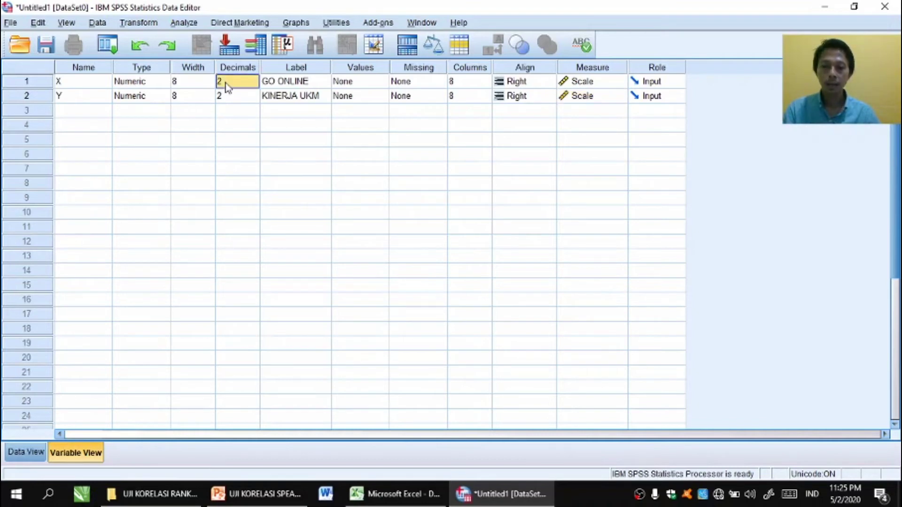
{"action": "type", "text": "0"}
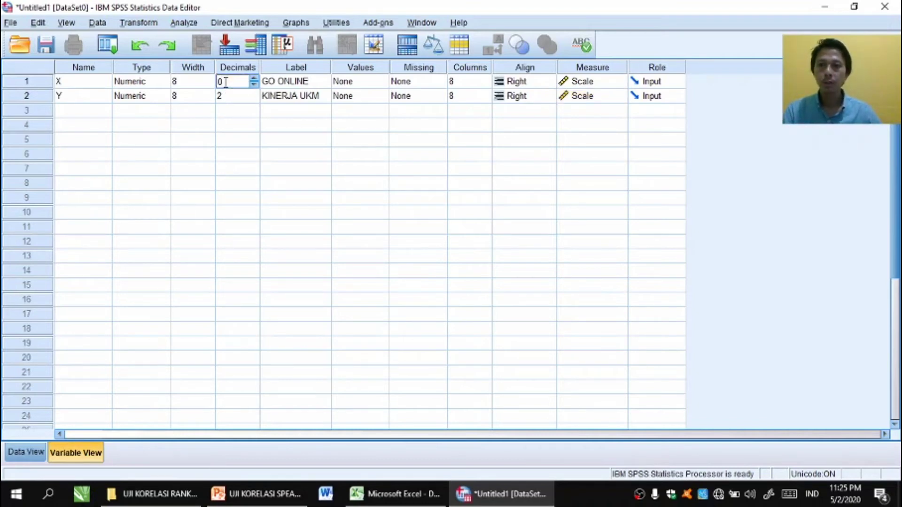
{"action": "key", "text": "Tab"}
{"action": "double_click", "coordinate": [227, 96]}
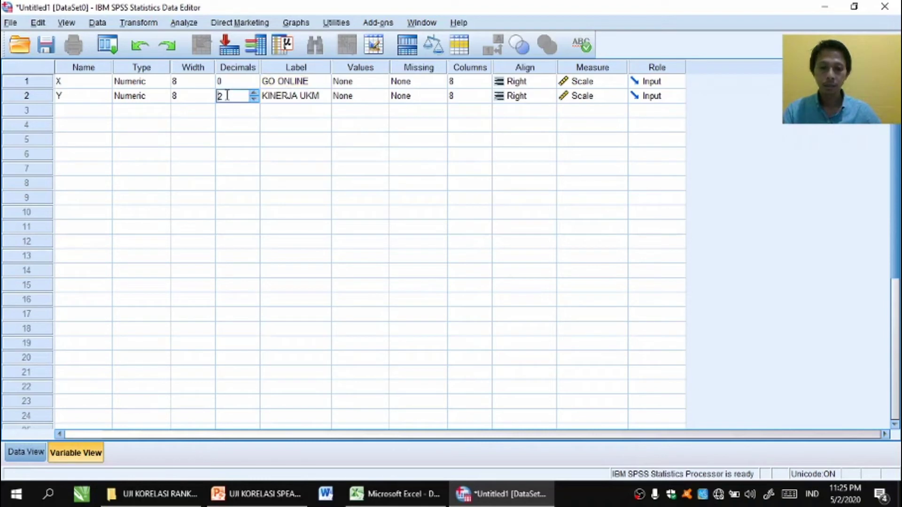
{"action": "key", "text": "BackSpace"}
{"action": "type", "text": "0"}
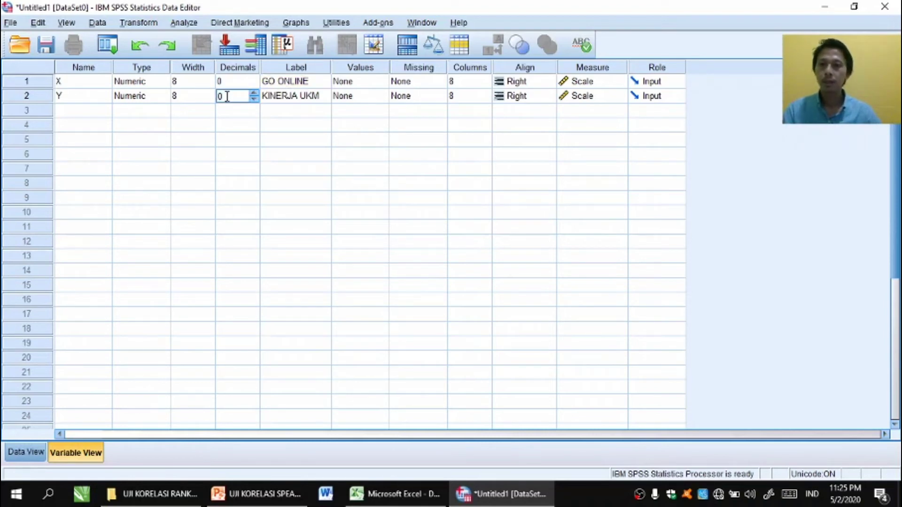
{"action": "left_click", "coordinate": [228, 126]}
{"action": "left_click", "coordinate": [228, 95]}
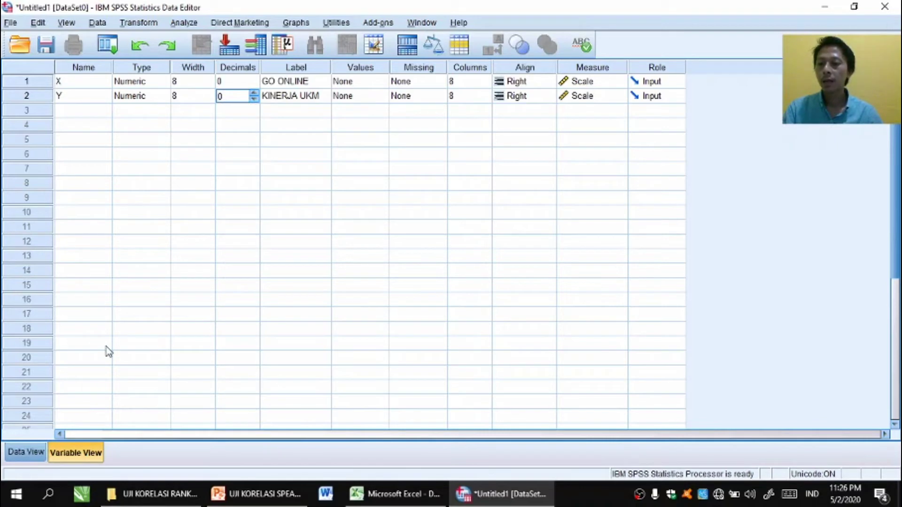
Step: Switch to the Excel workbook and copy the X and Y values in A2:B201 of the UJI KORELASI SPEARMAN sheet
{"action": "left_click", "coordinate": [34, 454]}
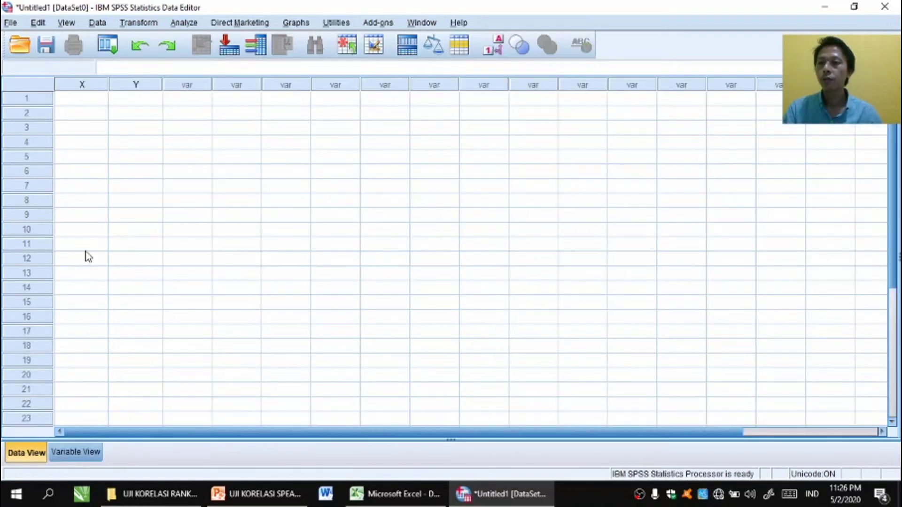
{"action": "left_click", "coordinate": [371, 499]}
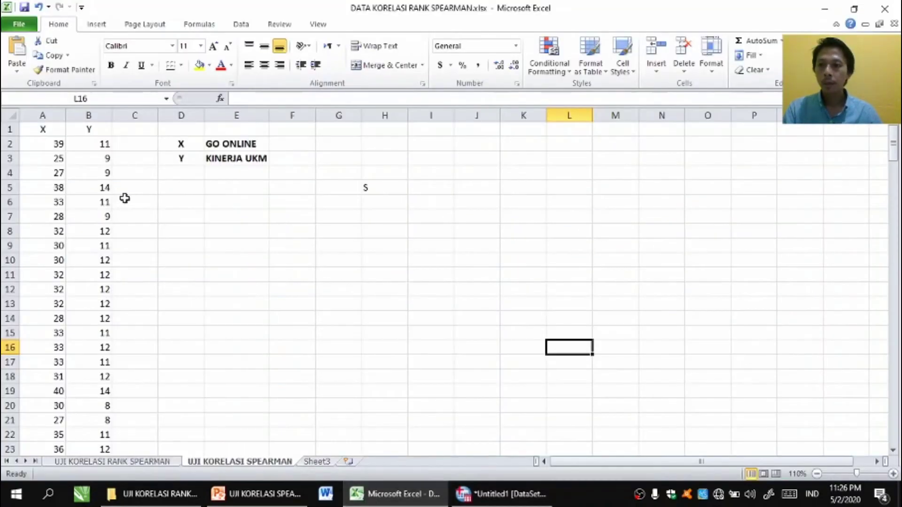
{"action": "left_click_drag", "start_coordinate": [52, 146], "coordinate": [94, 428]}
{"action": "key", "text": "ctrl+c"}
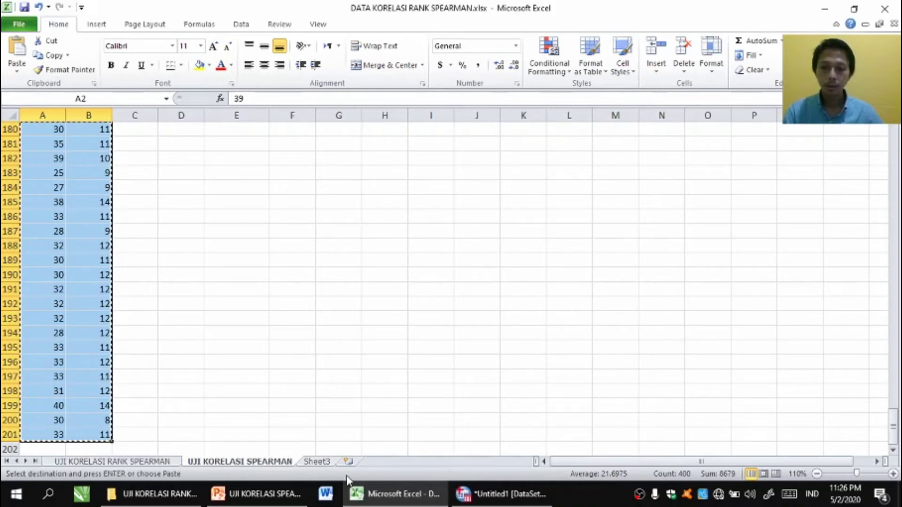
Step: Switch back to SPSS and paste the copied values into the X and Y data columns from row 1
{"action": "left_click", "coordinate": [494, 493]}
{"action": "left_click", "coordinate": [83, 100]}
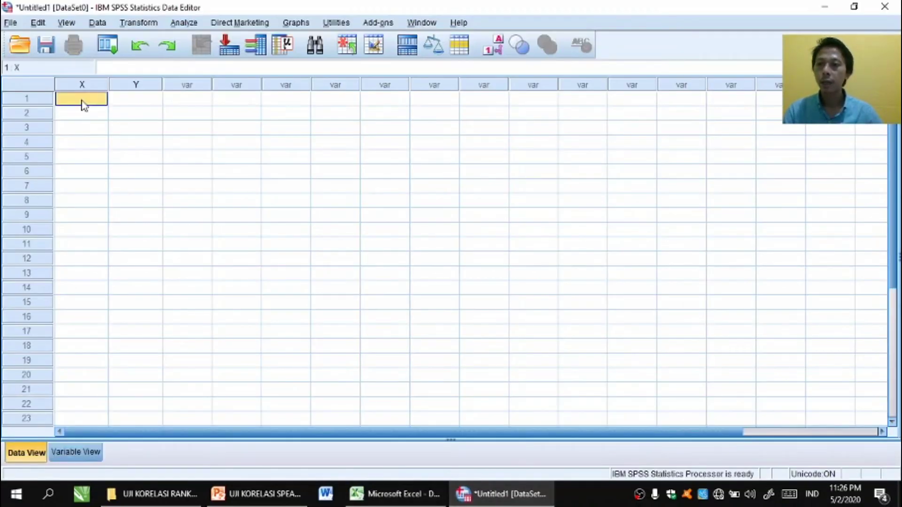
{"action": "key", "text": "ctrl+v"}
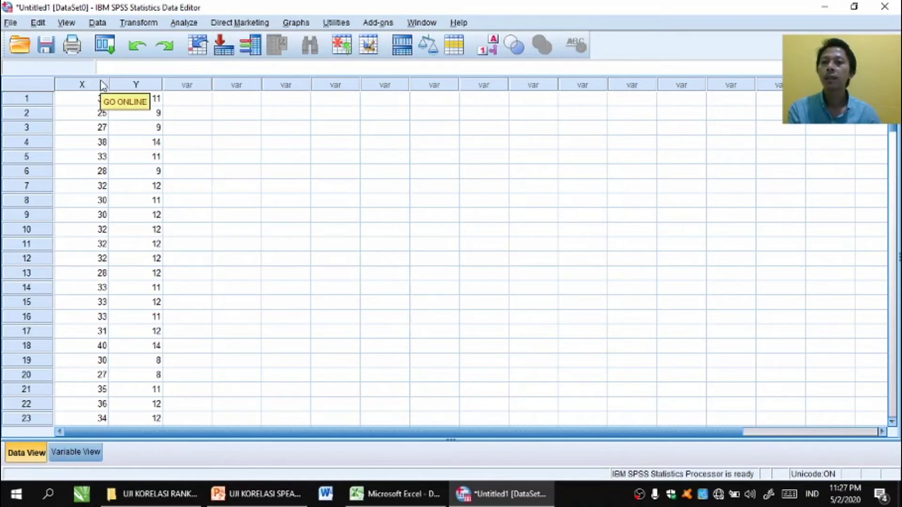
Step: Set up a linear regression with GO ONLINE [X] as the independent variable and KINERJA UKM [Y] as the dependent variable
{"action": "left_click", "coordinate": [174, 23]}
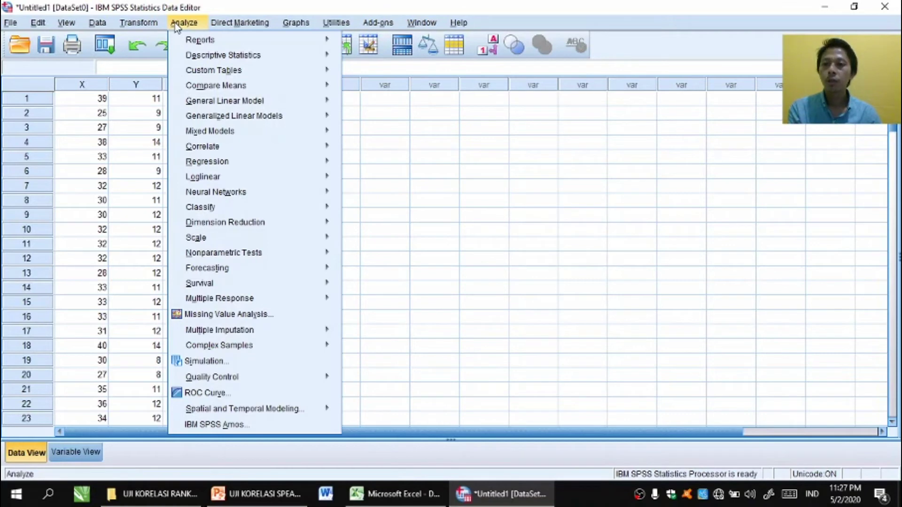
{"action": "mouse_move", "coordinate": [185, 161]}
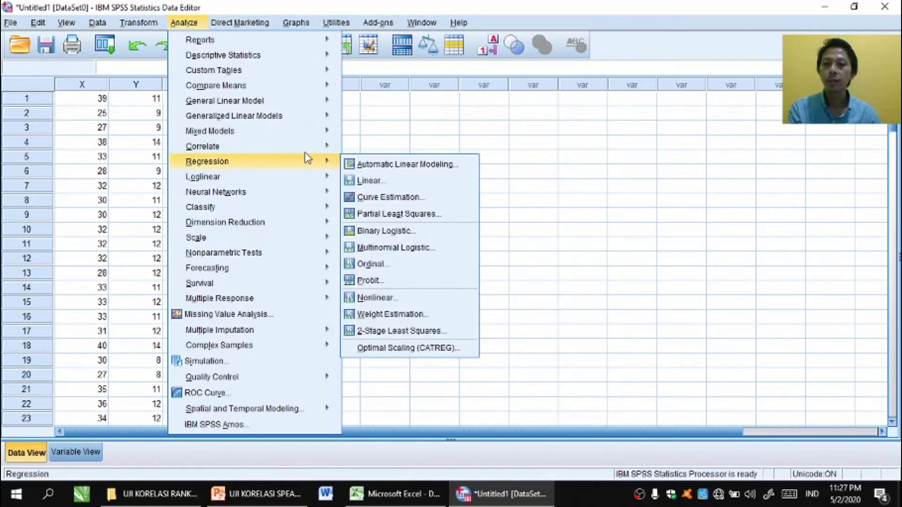
{"action": "left_click", "coordinate": [368, 181]}
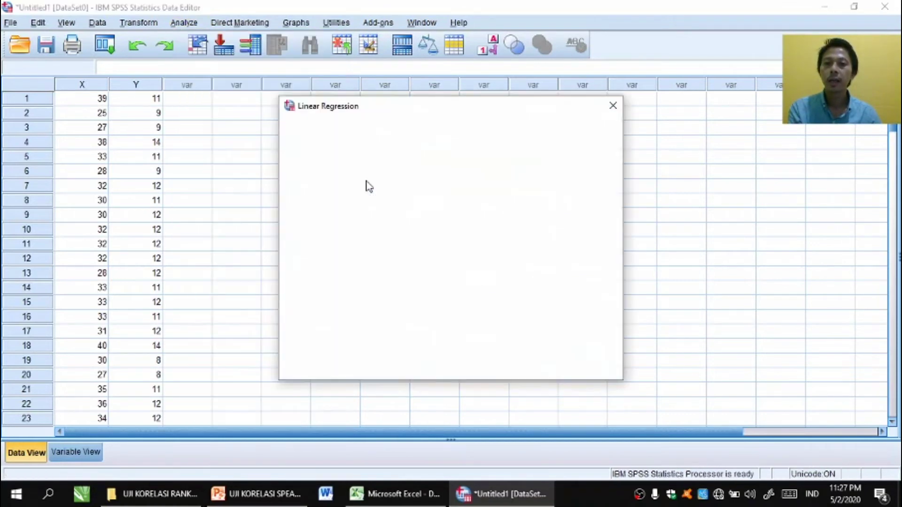
{"action": "left_click", "coordinate": [355, 144]}
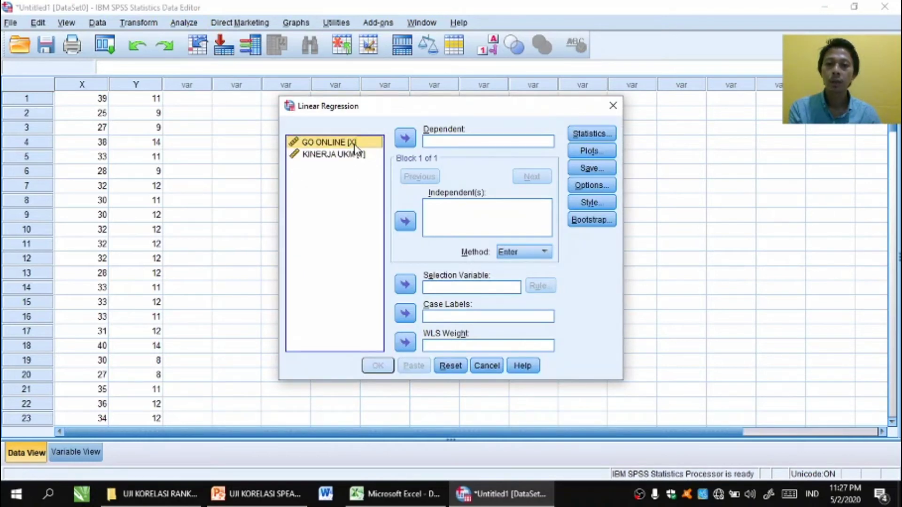
{"action": "left_click", "coordinate": [405, 221]}
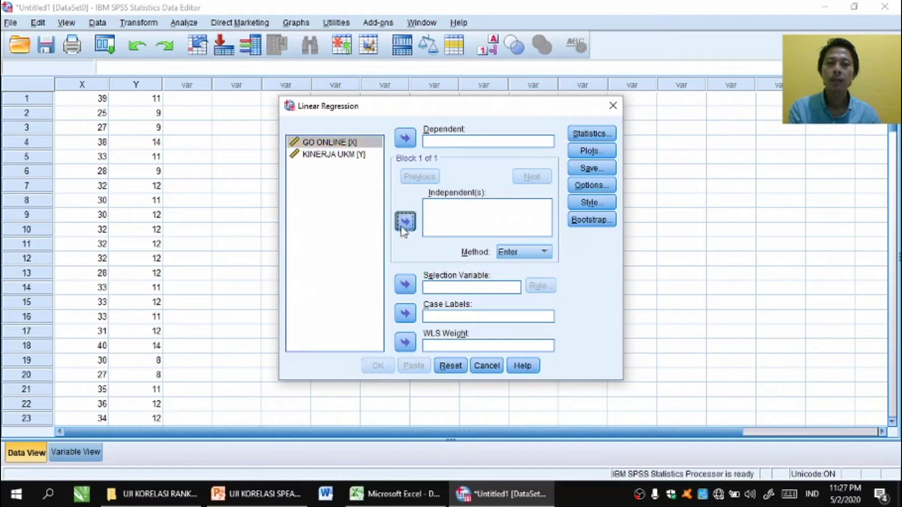
{"action": "left_click", "coordinate": [350, 157]}
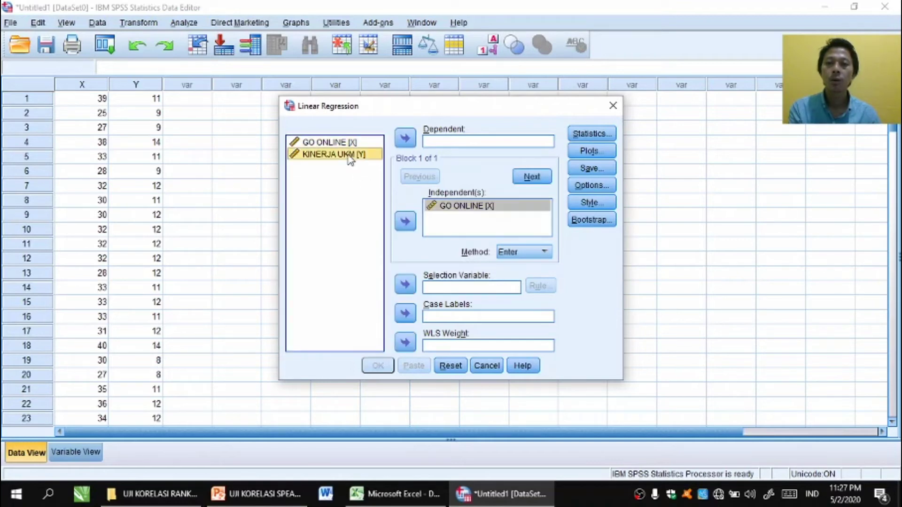
{"action": "left_click", "coordinate": [405, 140]}
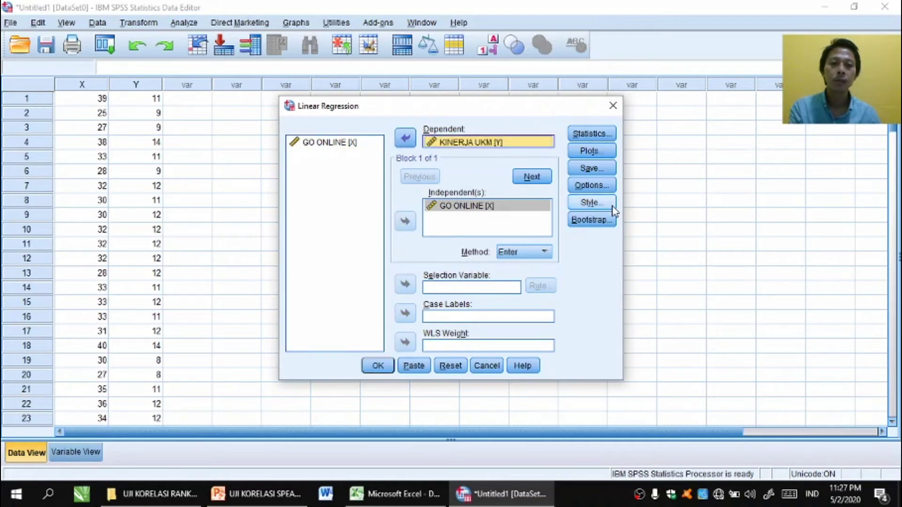
Step: Set the linear regression to save unstandardized residuals as a new variable and run it
{"action": "left_click", "coordinate": [601, 172]}
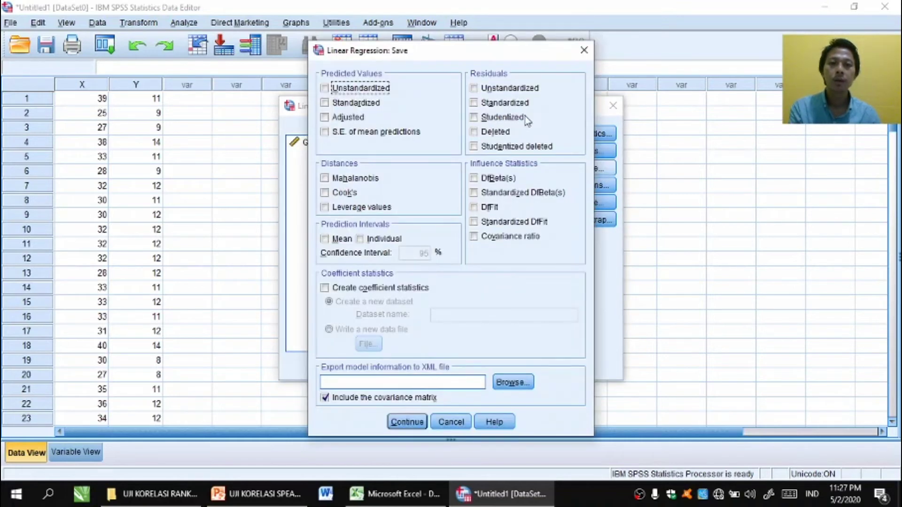
{"action": "left_click", "coordinate": [495, 92]}
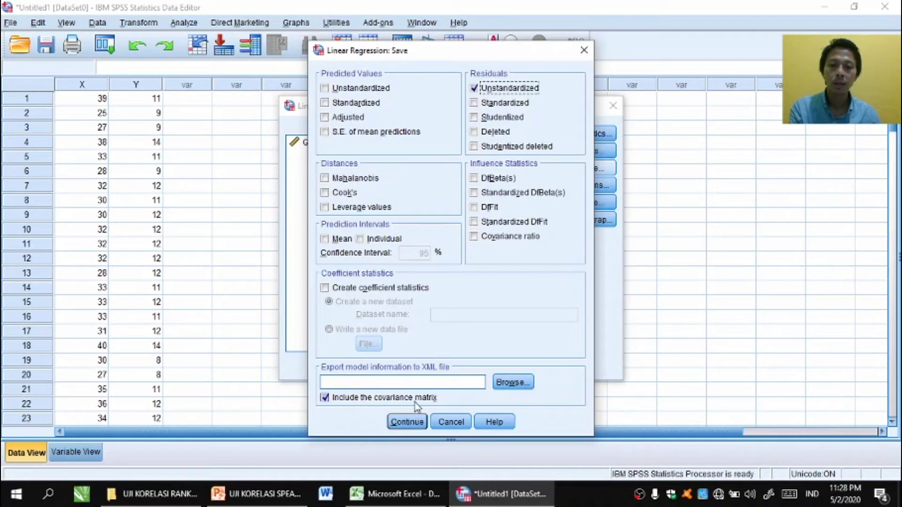
{"action": "left_click", "coordinate": [399, 423]}
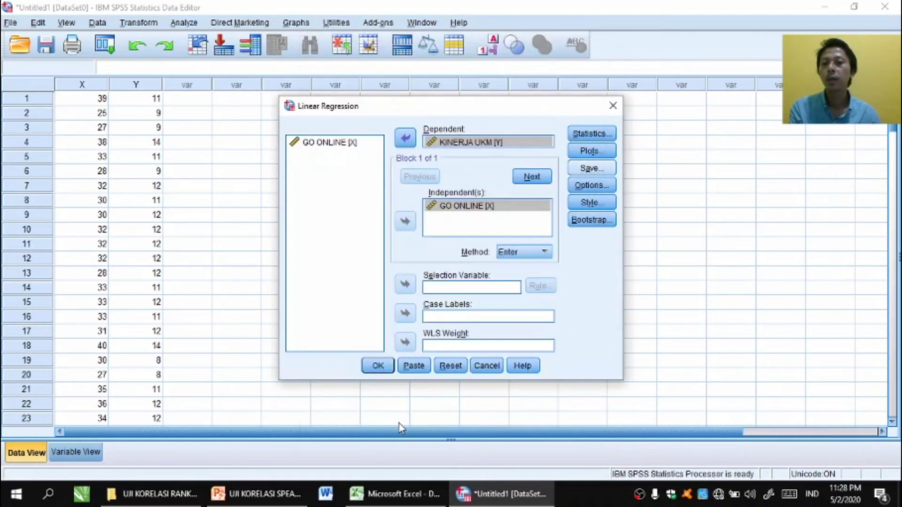
{"action": "left_click", "coordinate": [381, 370]}
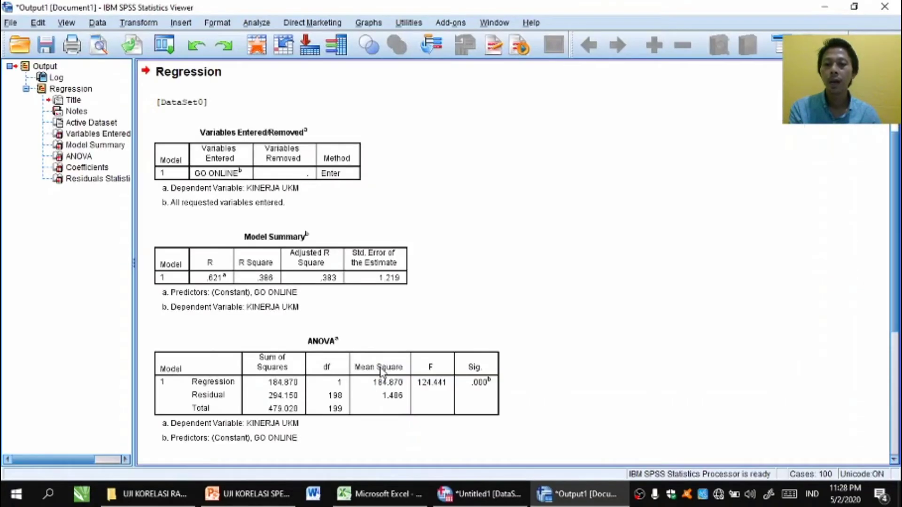
Step: Return to the data and run a one-sample Kolmogorov-Smirnov test on the unstandardized residual against the Normal distribution, then select its result table
{"action": "left_click", "coordinate": [476, 502]}
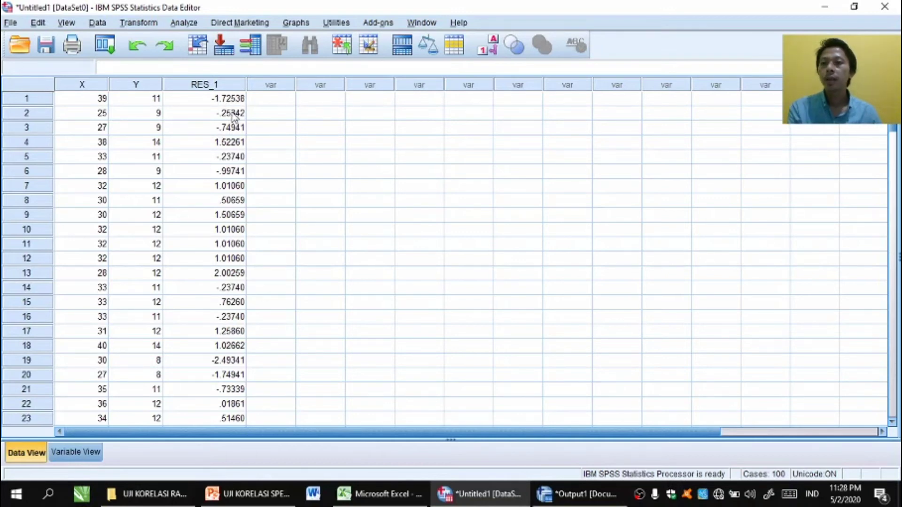
{"action": "left_click", "coordinate": [191, 23]}
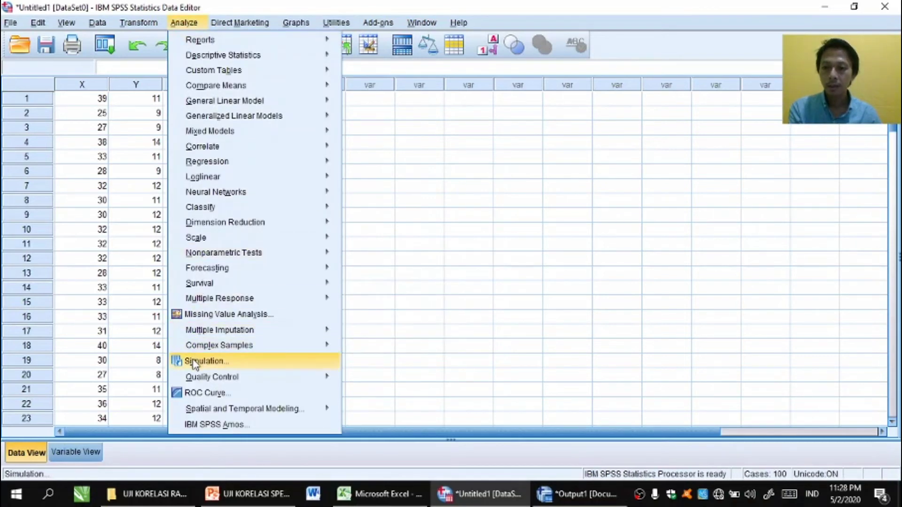
{"action": "mouse_move", "coordinate": [207, 305]}
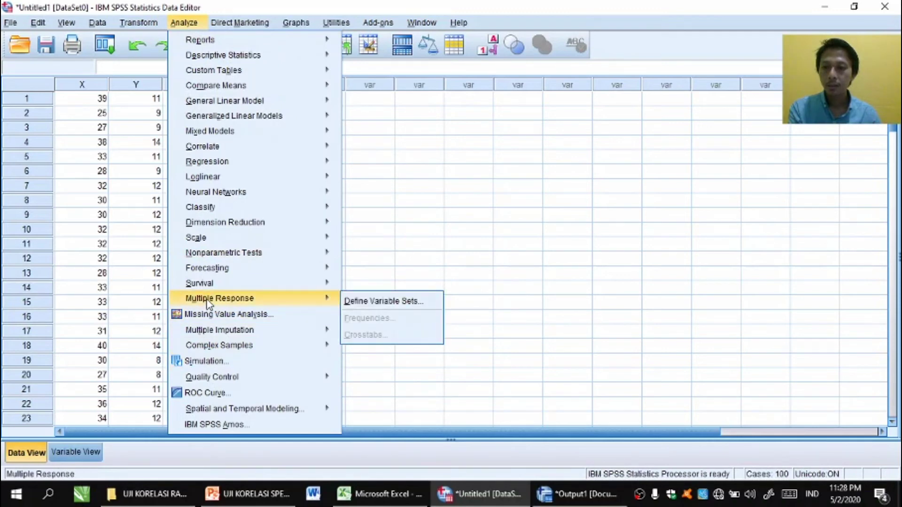
{"action": "mouse_move", "coordinate": [212, 260]}
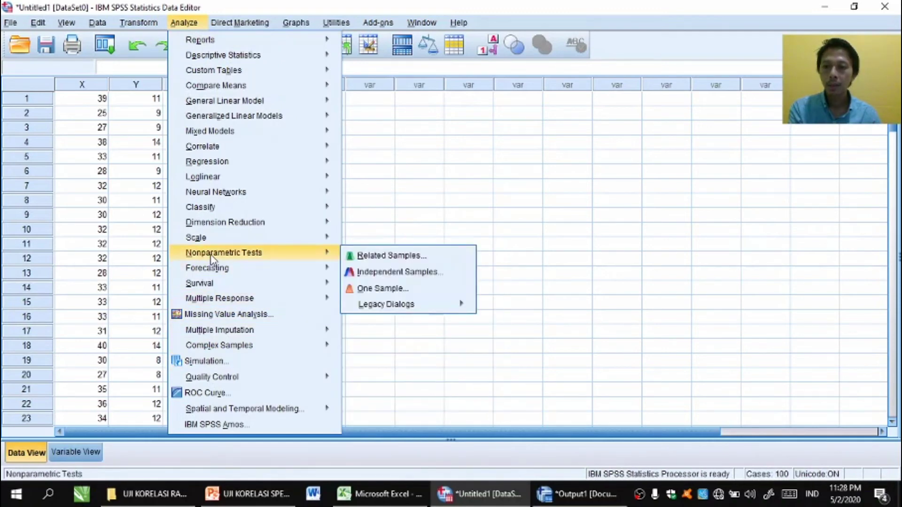
{"action": "mouse_move", "coordinate": [378, 312]}
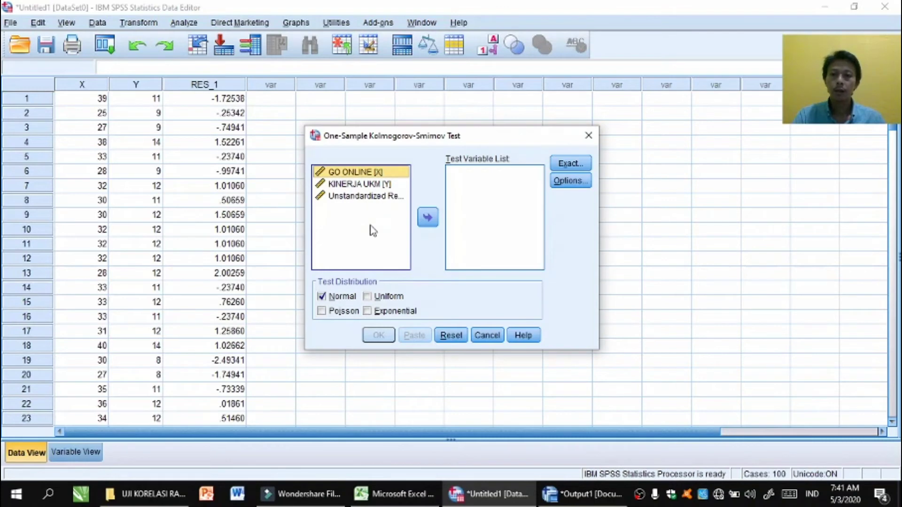
{"action": "left_click", "coordinate": [366, 197]}
{"action": "left_click", "coordinate": [423, 221]}
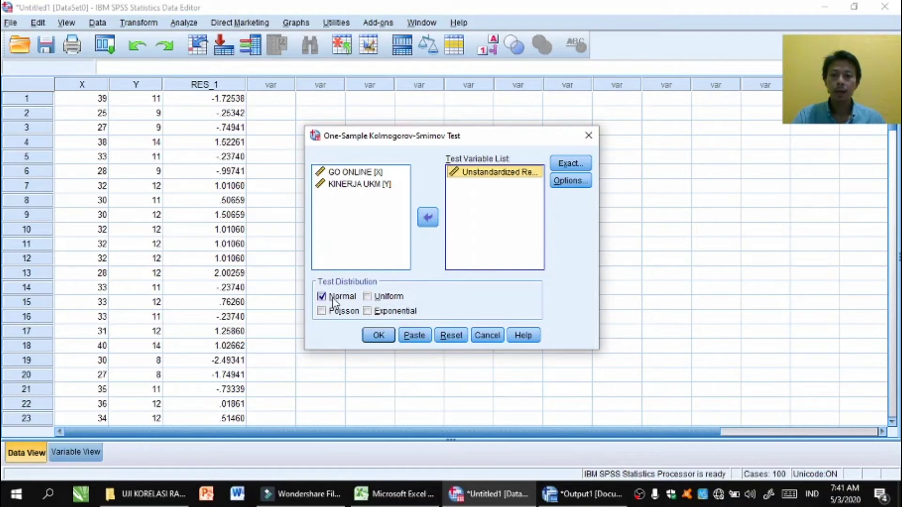
{"action": "left_click", "coordinate": [380, 338]}
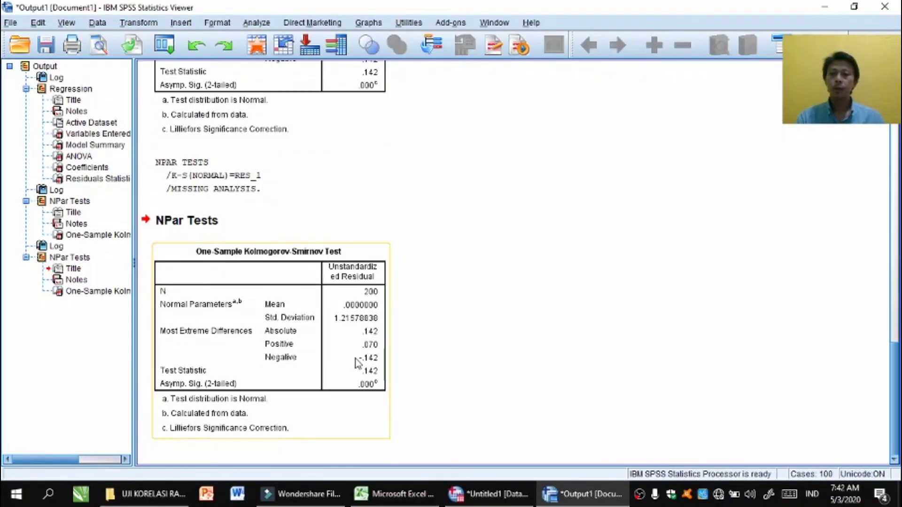
{"action": "left_click", "coordinate": [415, 363]}
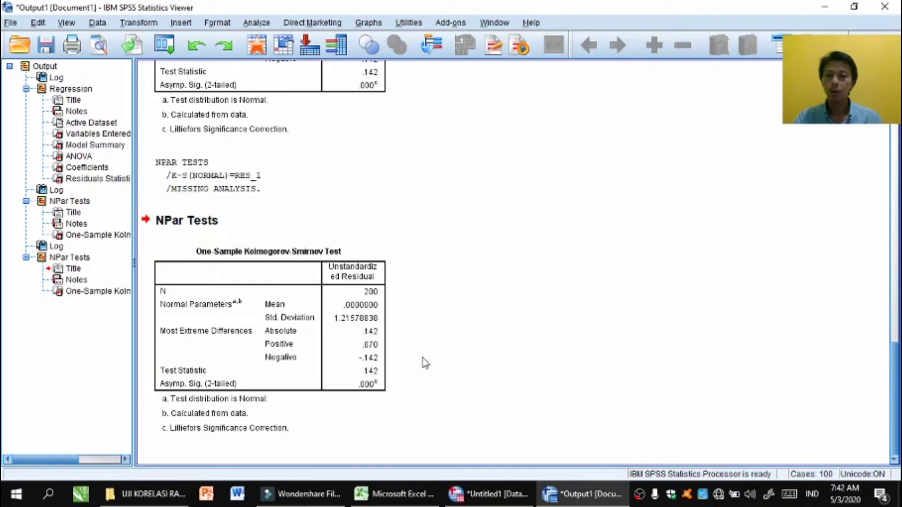
{"action": "left_click", "coordinate": [159, 399]}
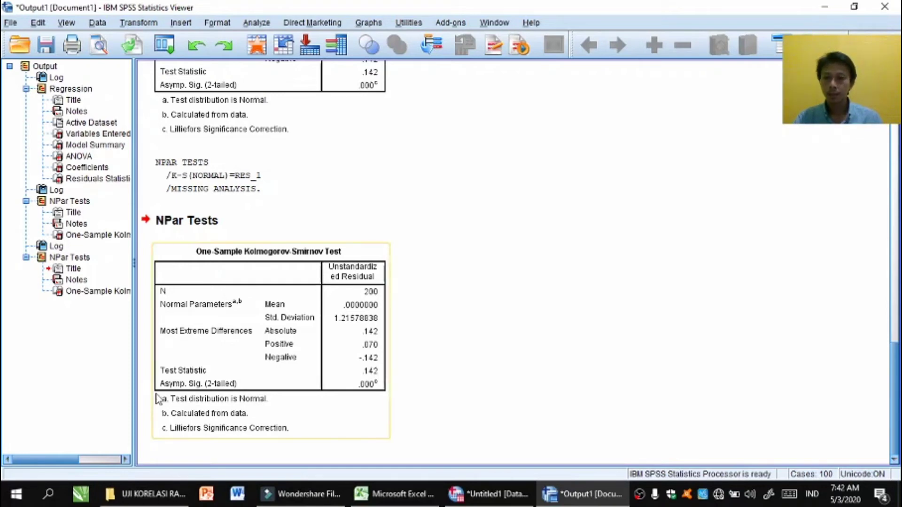